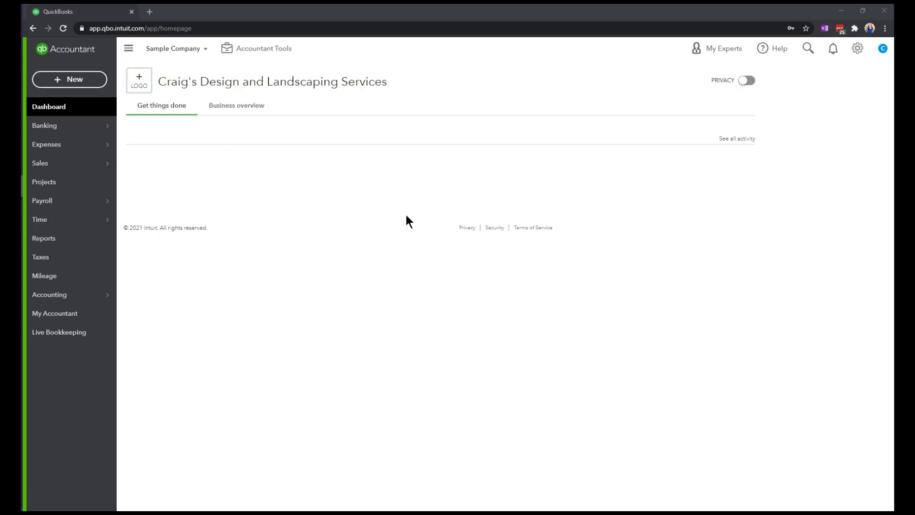
Open the sales section of the company's account settings and dismiss the industry suggestion list
left_click(859, 53)
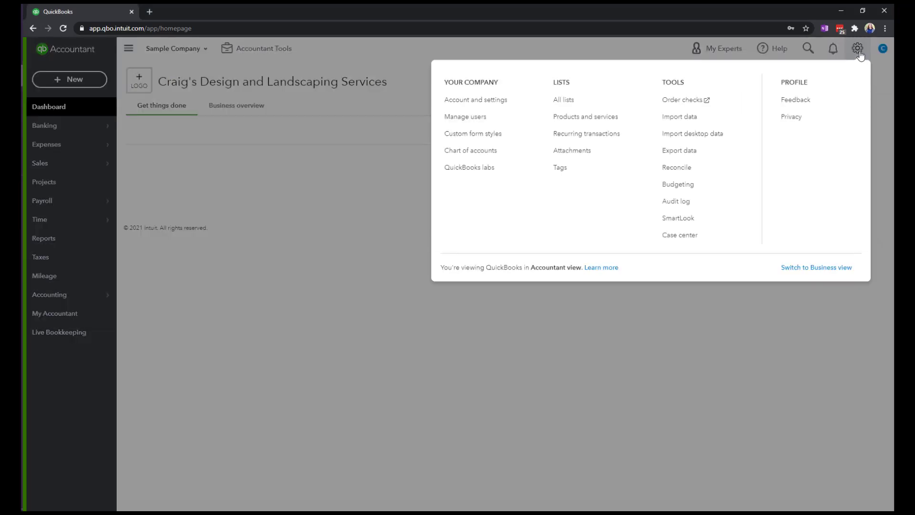
left_click(474, 106)
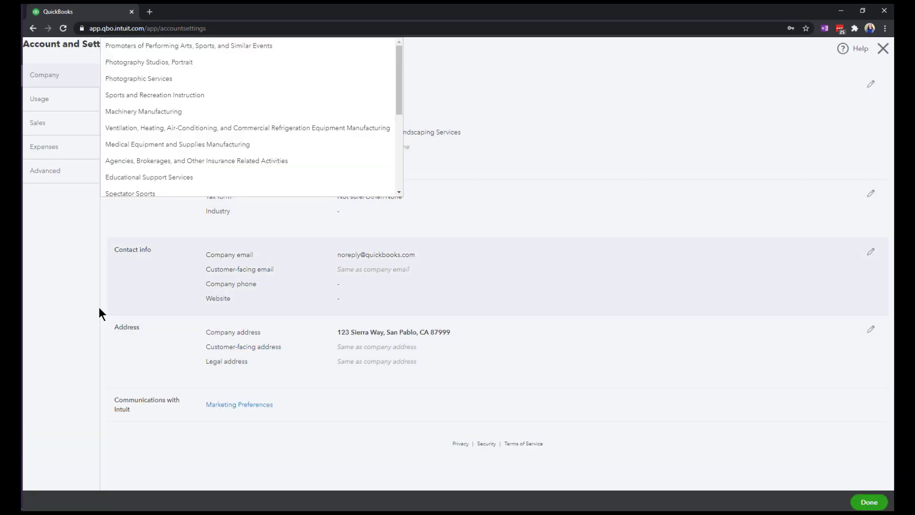
left_click(40, 123)
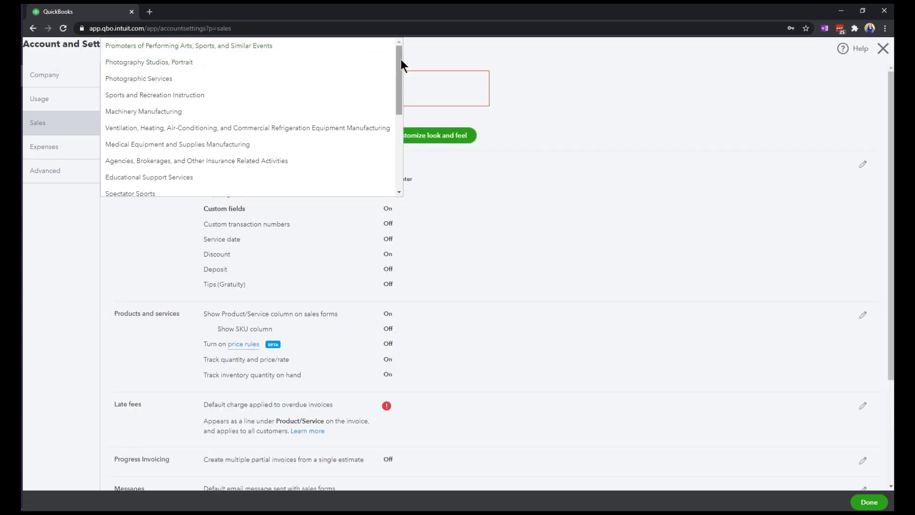
left_click(370, 54)
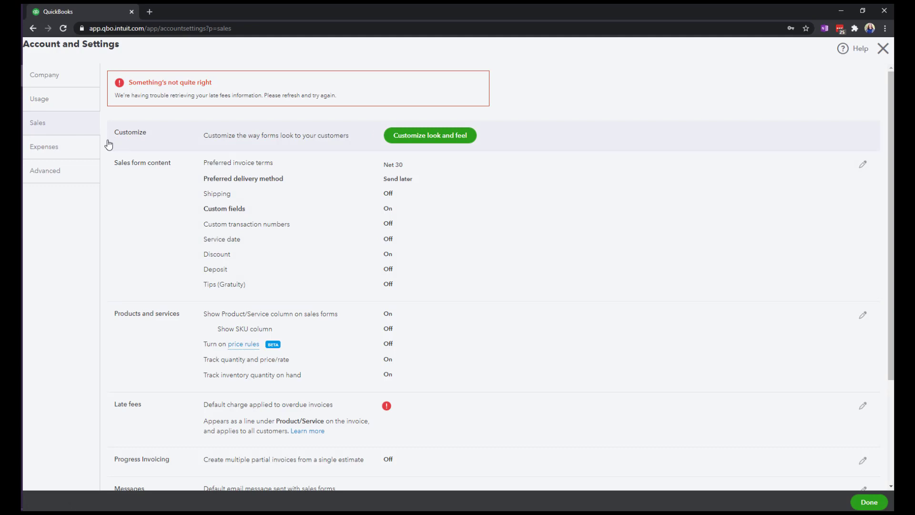
Open the default email messages for sales forms for editing and review the invoice's subject line and message
scroll(144, 226, "down", 2)
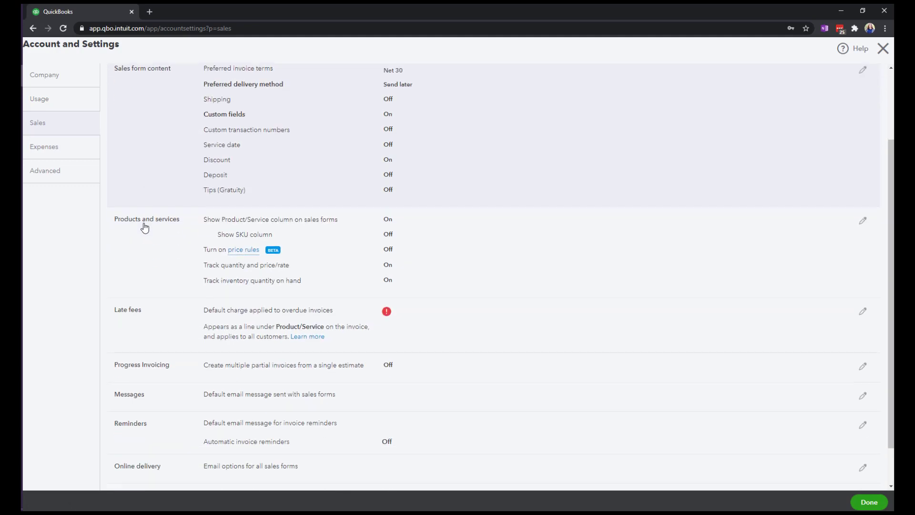
scroll(144, 228, "down", 1)
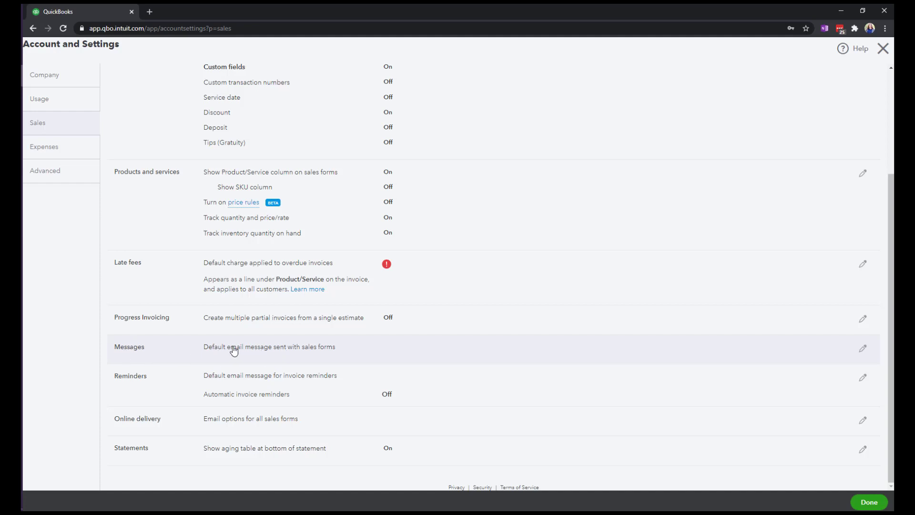
left_click(863, 349)
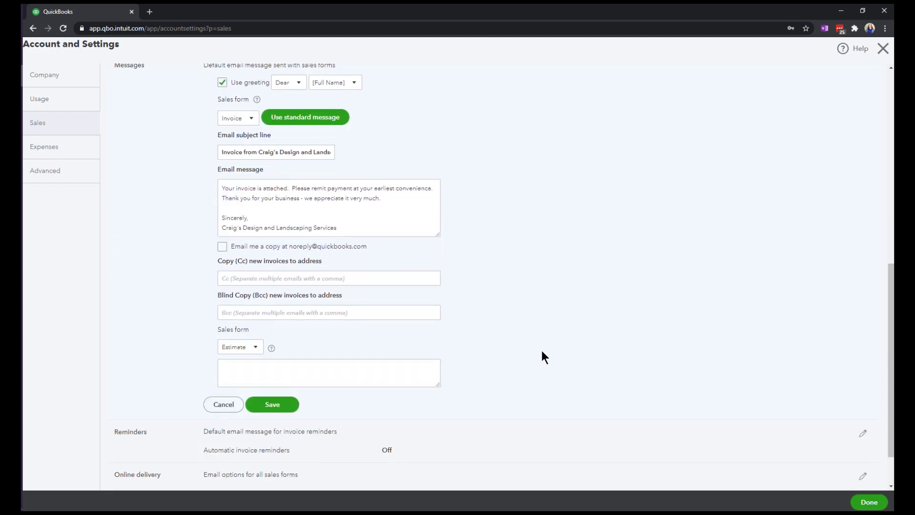
scroll(541, 350, "up", 1)
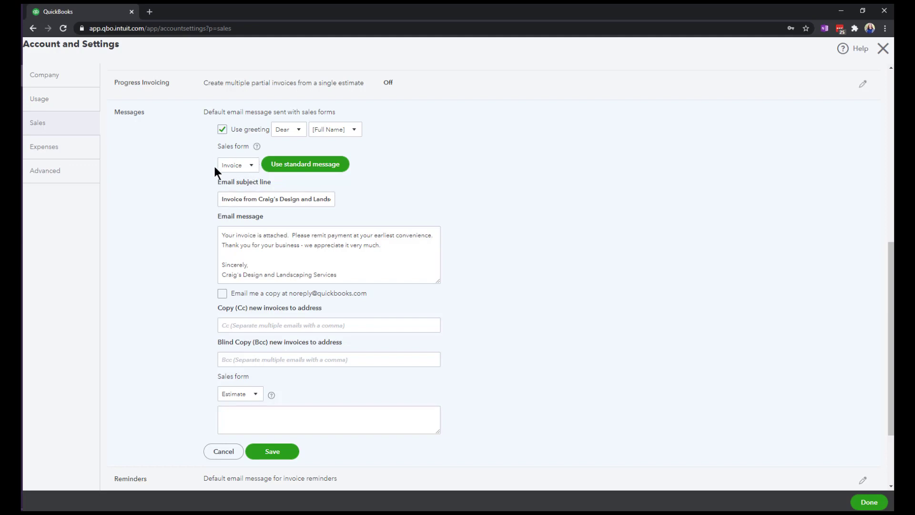
left_click(252, 167)
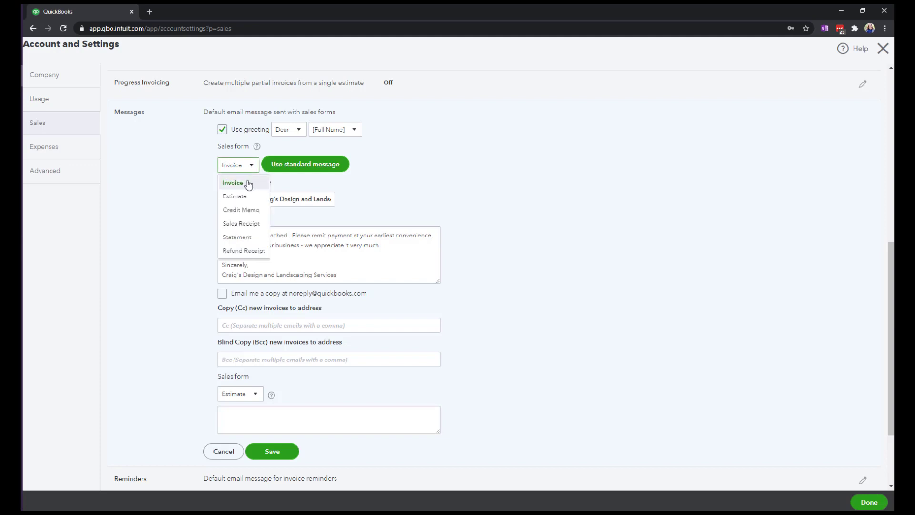
left_click(248, 185)
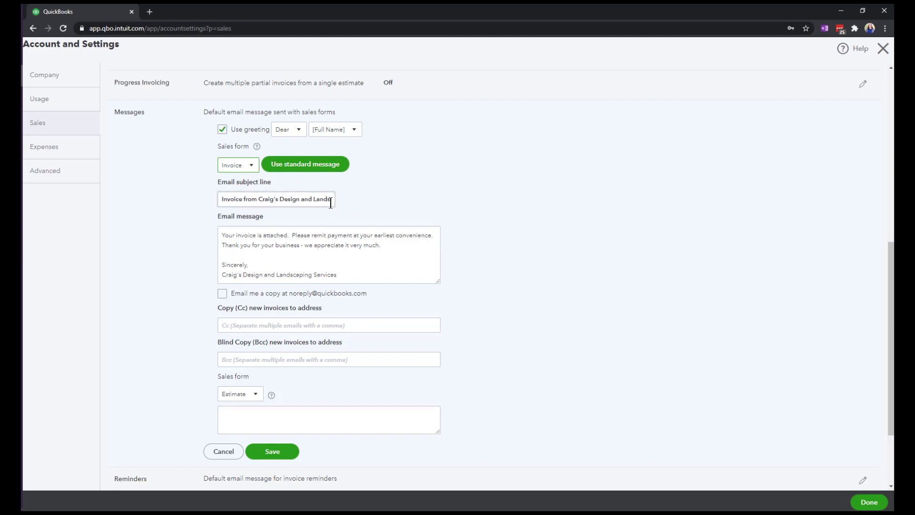
left_click(320, 258)
Choose Statement as the sales form whose default email message is edited
left_click(251, 166)
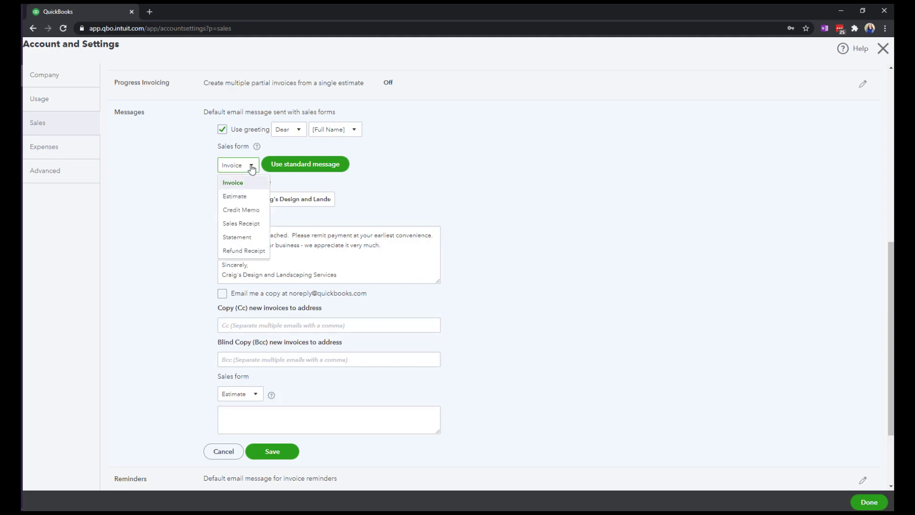
left_click(251, 166)
left_click(251, 166)
left_click(235, 241)
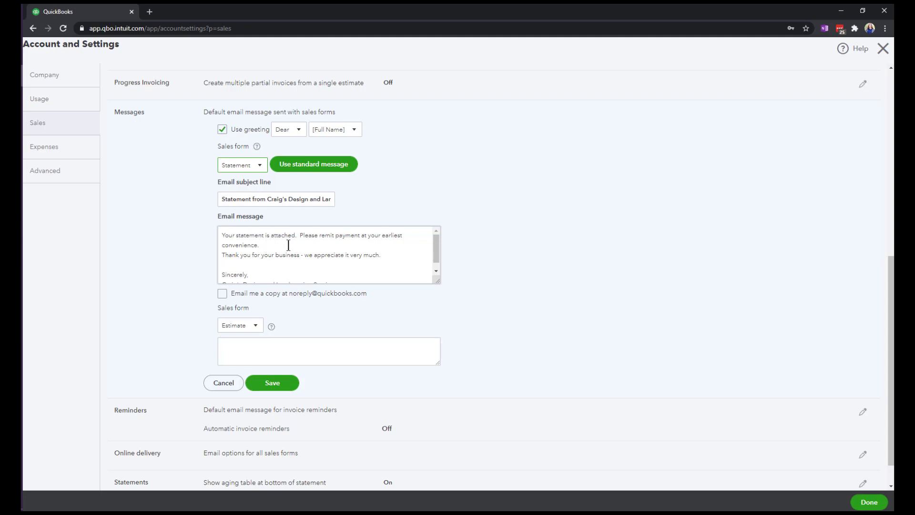
Replace the opening sentence of the statement email message with "We haven't seen your payment yet."
left_click(265, 245)
key("ctrl+a")
left_click(266, 245)
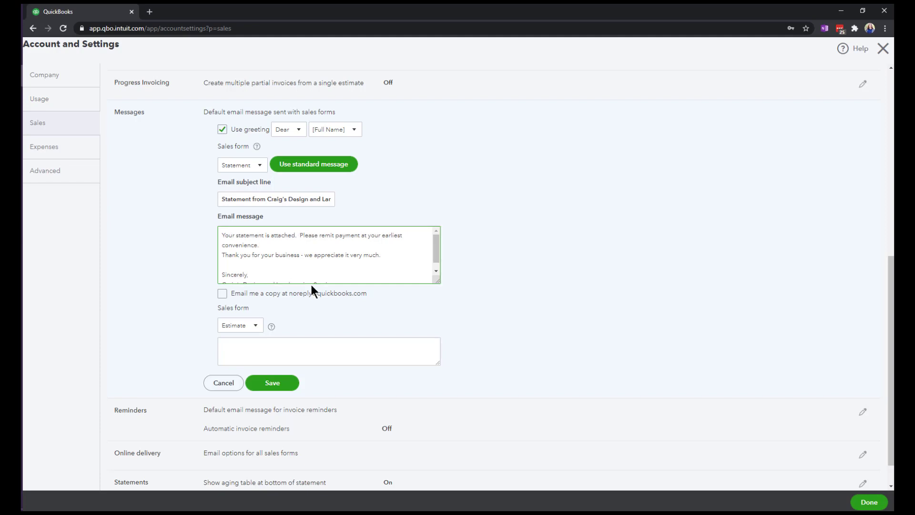
type("Your payam")
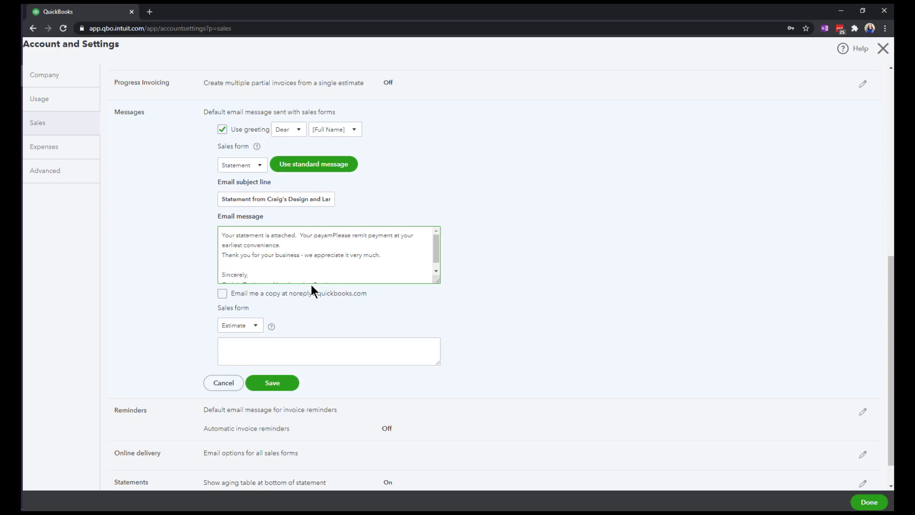
key("BackSpace")
key("BackSpace")
key("BackSpace")
key("BackSpace")
key("BackSpace")
key("BackSpace")
key("BackSpace")
key("BackSpace")
key("BackSpace")
key("BackSpace")
key("BackSpace")
key("BackSpace")
key("BackSpace")
key("BackSpace")
key("BackSpace")
key("BackSpace")
key("BackSpace")
key("BackSpace")
key("BackSpace")
key("BackSpace")
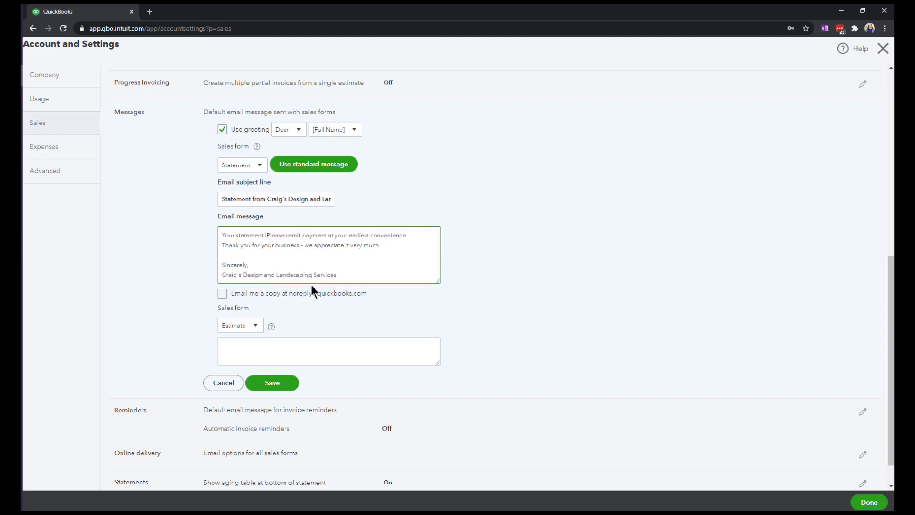
key("BackSpace")
key("BackSpace")
key("BackSpace")
key("BackSpace")
key("BackSpace")
key("BackSpace")
key("BackSpace")
key("BackSpace")
key("BackSpace")
key("BackSpace")
key("BackSpace")
key("BackSpace")
key("BackSpace")
key("BackSpace")
key("BackSpace")
key("BackSpace")
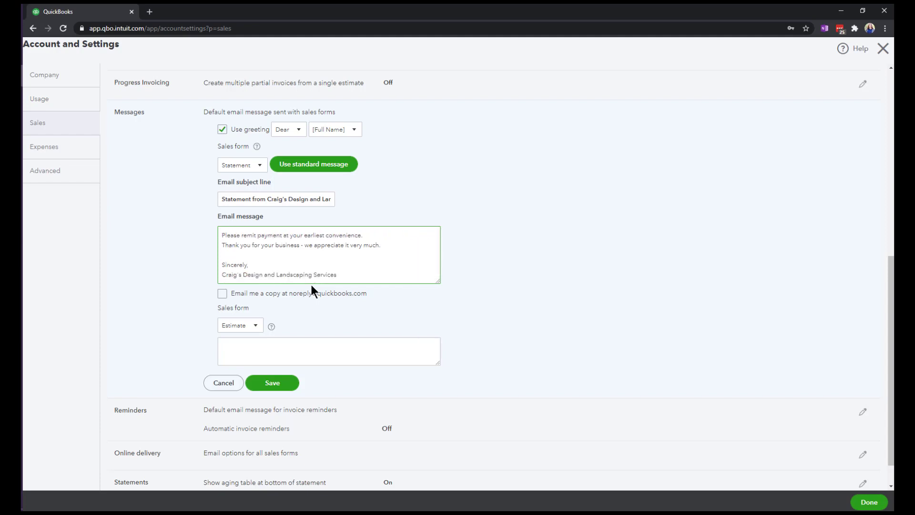
type("We haven't")
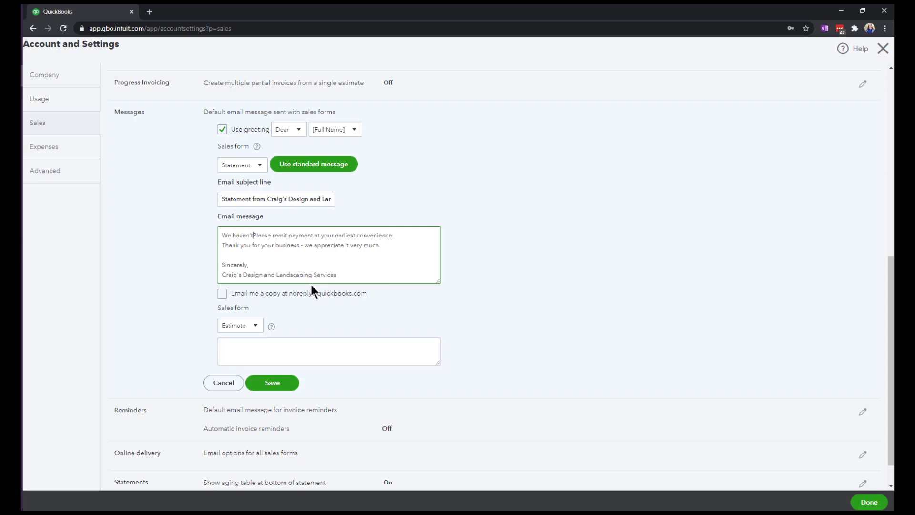
type(" seen your payem")
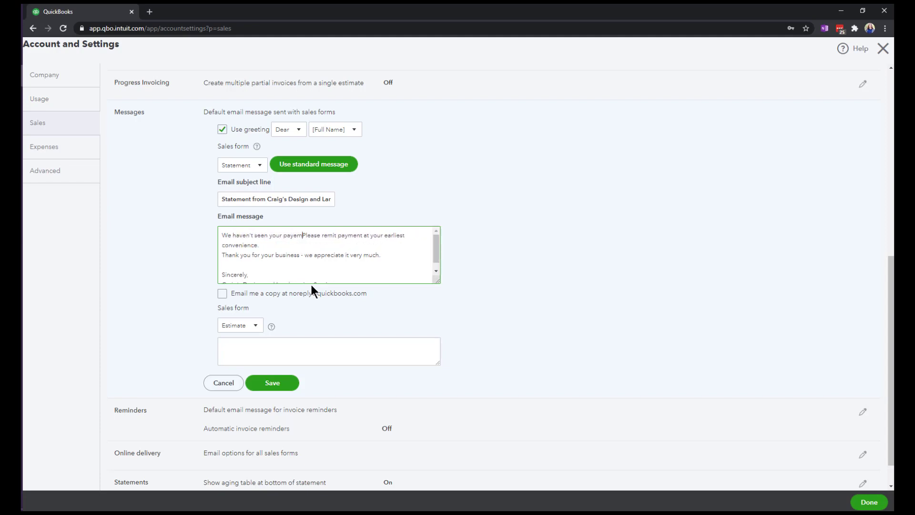
key("BackSpace")
key("BackSpace")
type("ment yet.")
Extend the payment request in the statement message with "to avoid any disruption in your sevices." and add a blank line below it
left_click(265, 244)
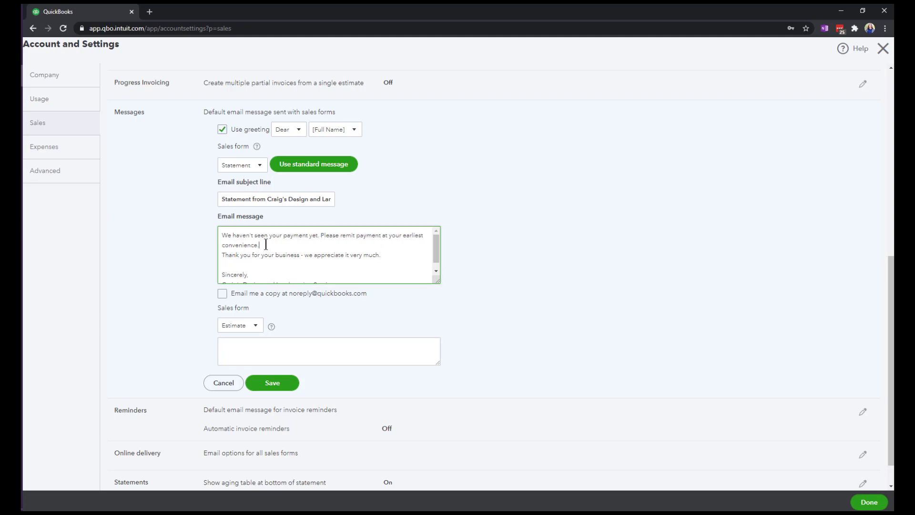
type("to avoid any disruption in your sevices.")
key("Return")
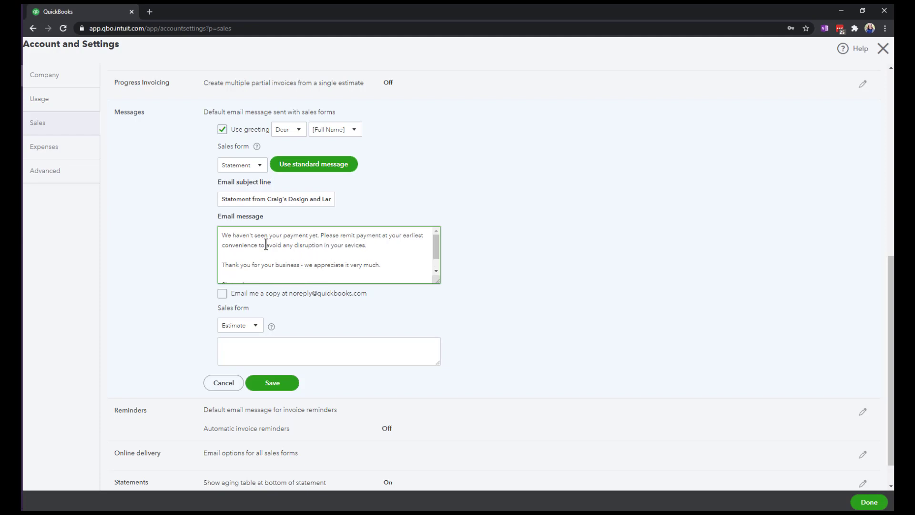
Correct the misspelled last word of the payment request to "services." and save the message settings
scroll(236, 255, "down", 2)
scroll(264, 259, "up", 2)
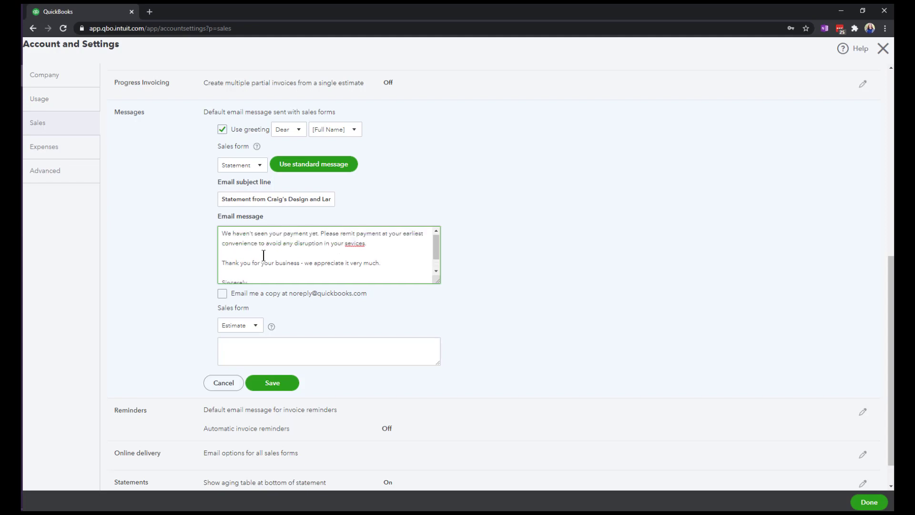
left_click(373, 246)
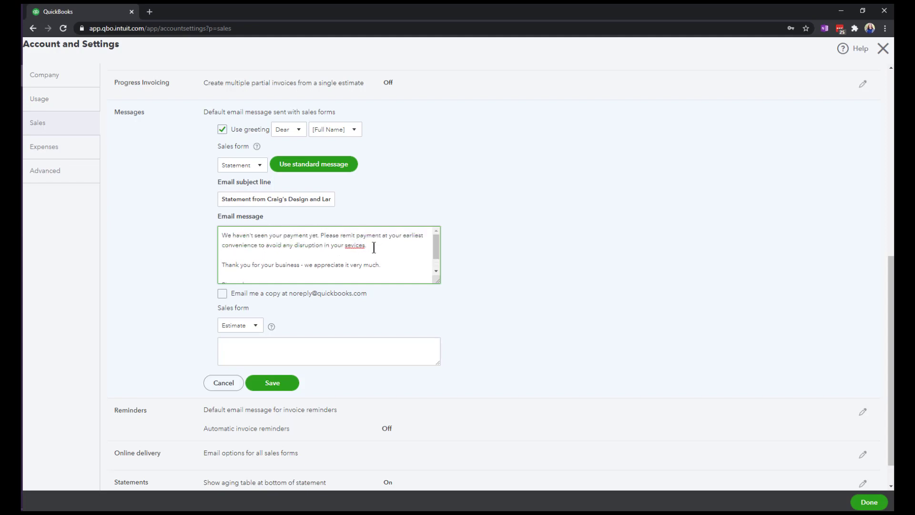
key("BackSpace")
key("BackSpace")
key("BackSpace")
key("BackSpace")
key("BackSpace")
type("rvices.")
scroll(284, 257, "down", 1)
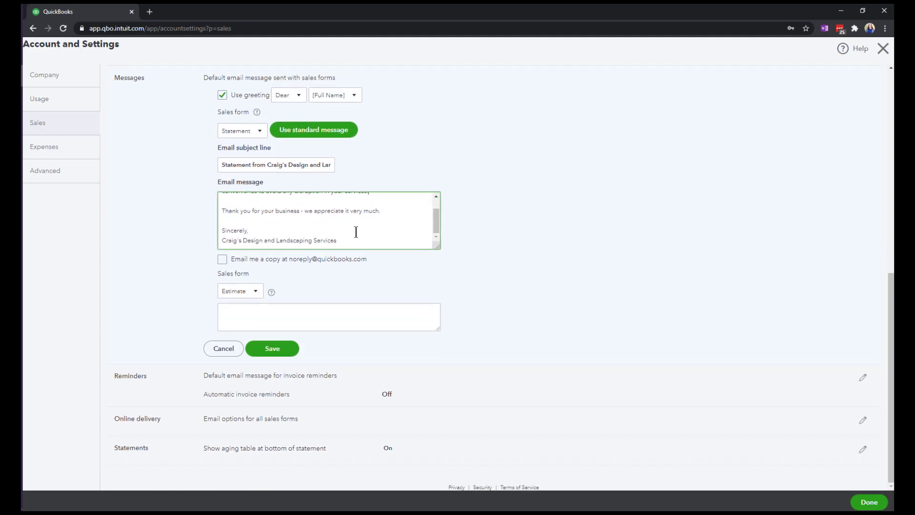
left_click(272, 351)
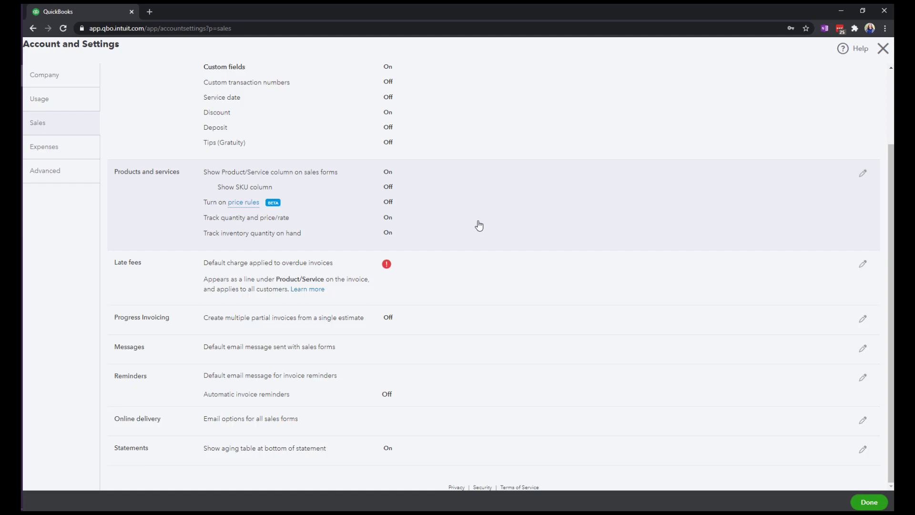
Open the invoice reminder settings for editing and turn on automatic invoice reminders
left_click(243, 384)
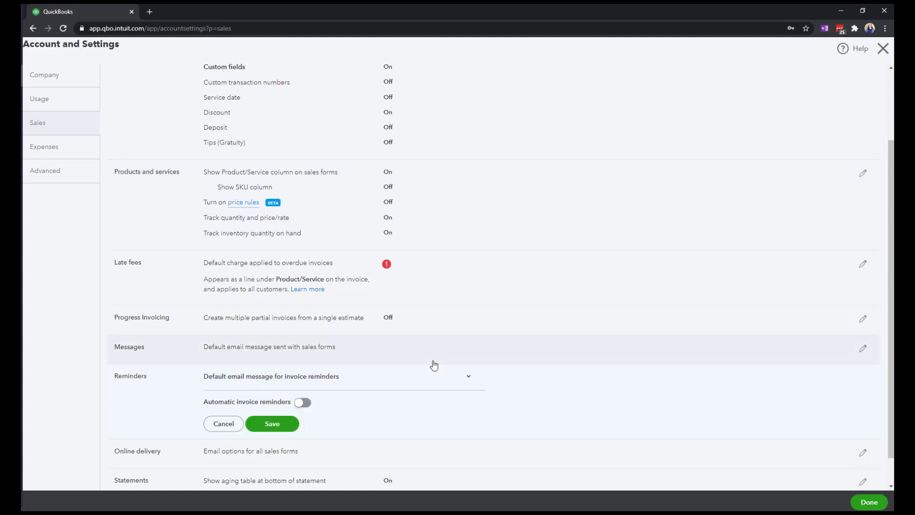
scroll(433, 364, "down", 1)
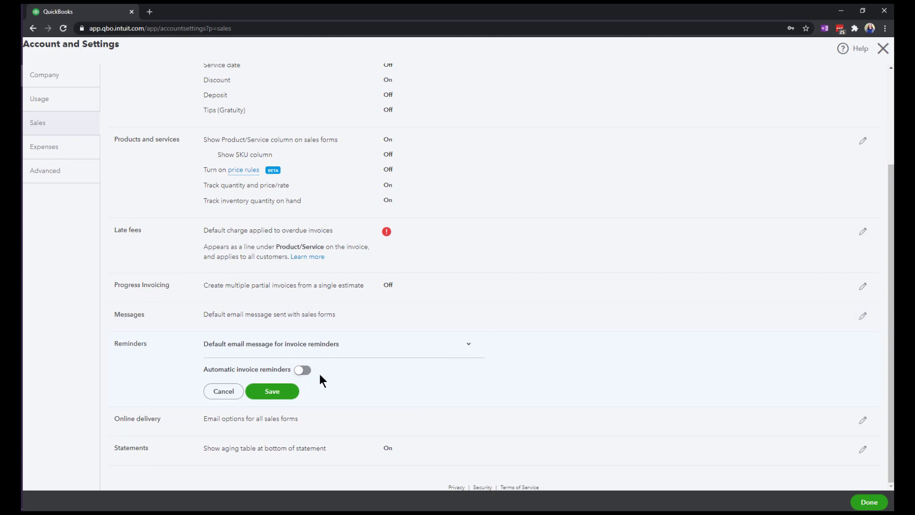
left_click(301, 373)
scroll(619, 332, "down", 3)
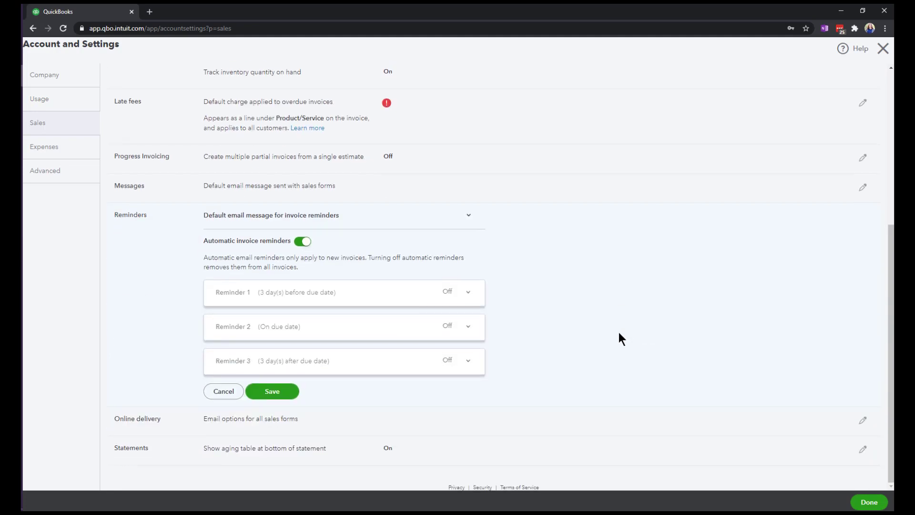
Turn on Reminder 1 for 3 days before the due date and review its email message
left_click(374, 299)
scroll(531, 305, "down", 1)
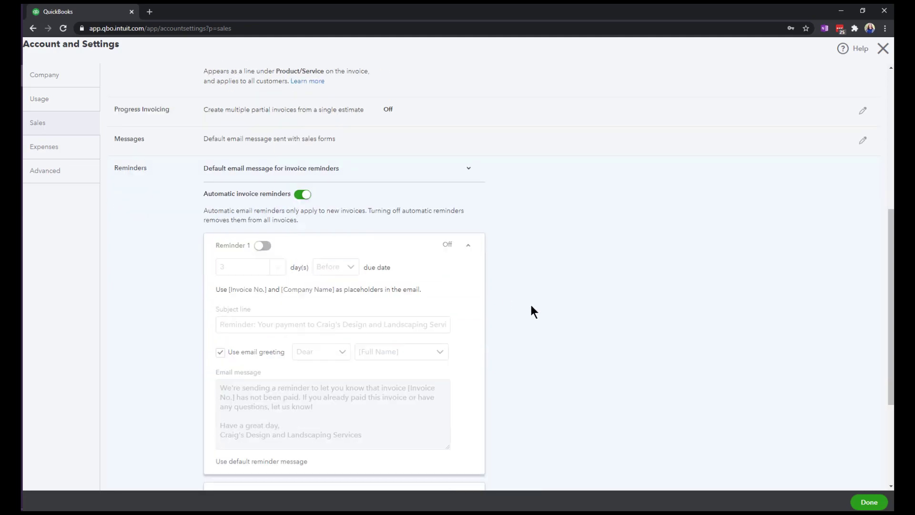
left_click(263, 245)
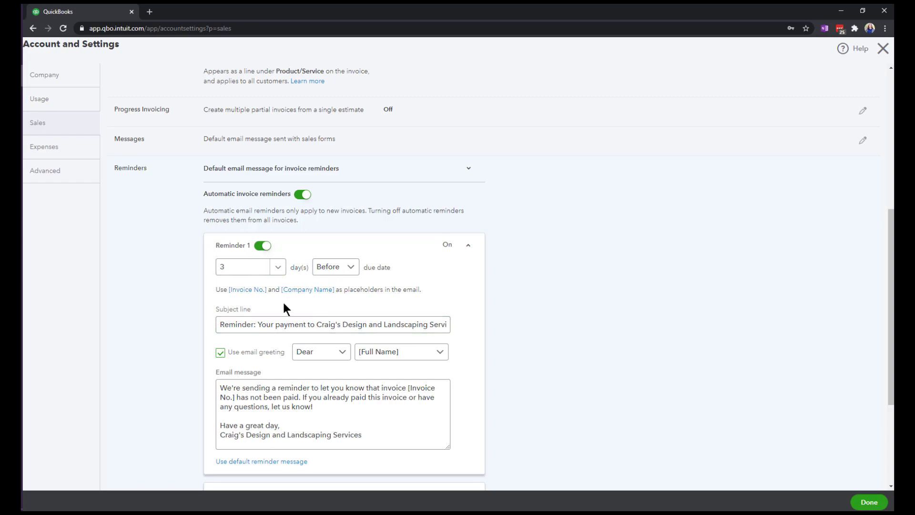
scroll(281, 300, "down", 1)
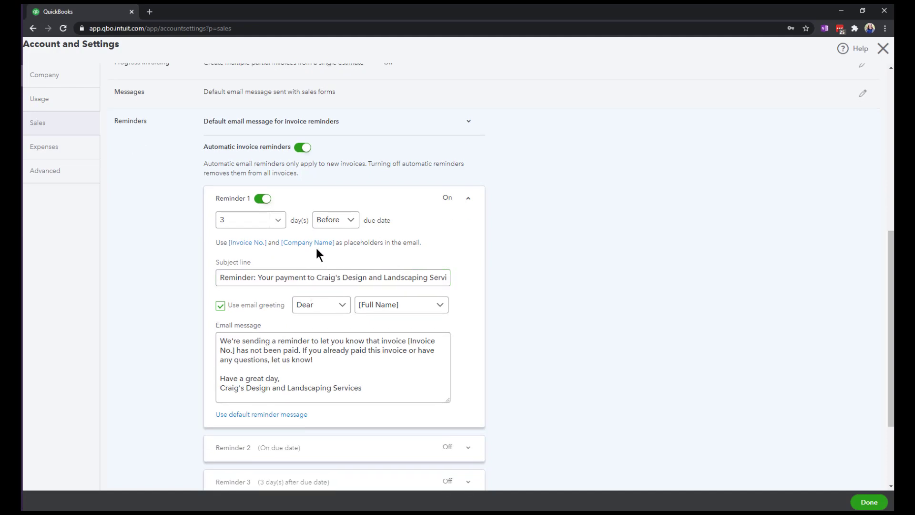
left_click(329, 374)
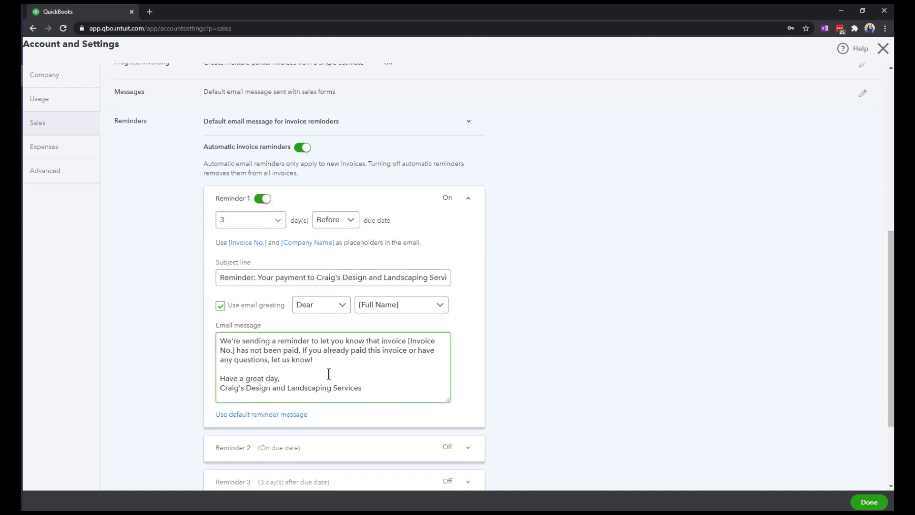
left_click(468, 287)
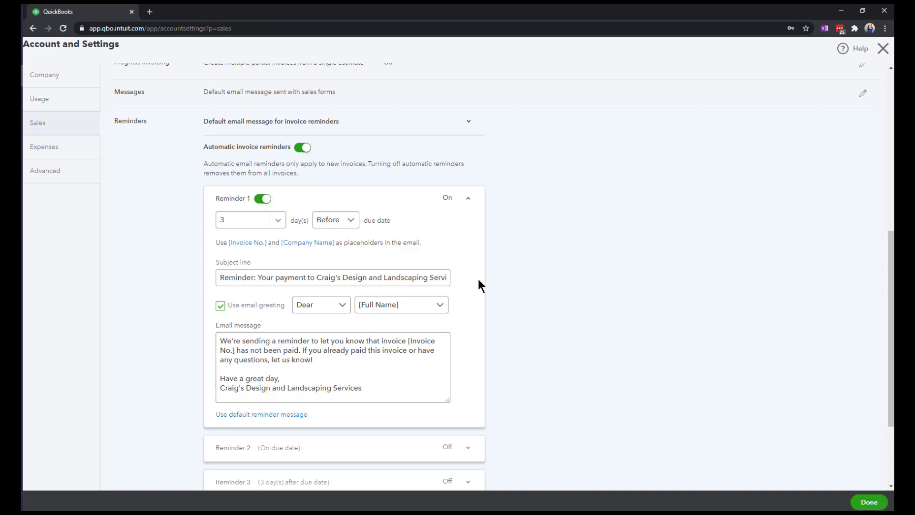
Expand Reminder 2, which is sent on the due date, and turn it on
scroll(479, 279, "down", 2)
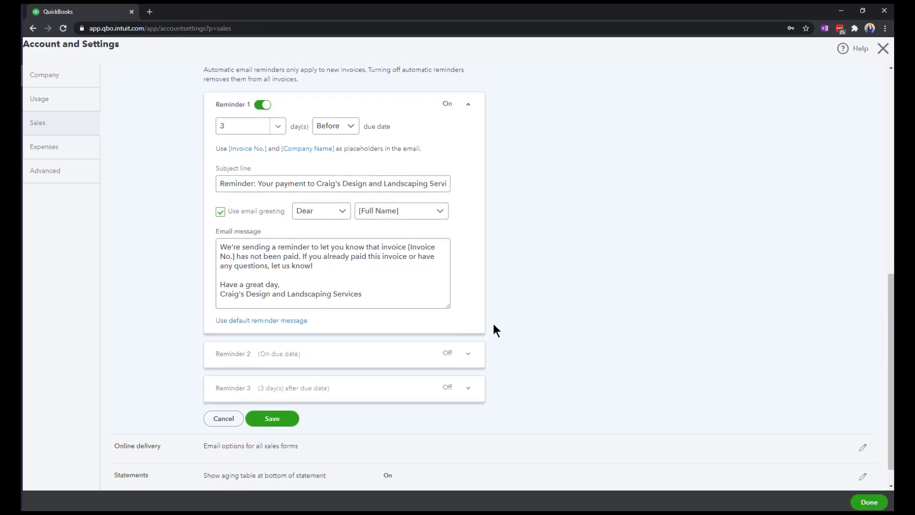
left_click(468, 353)
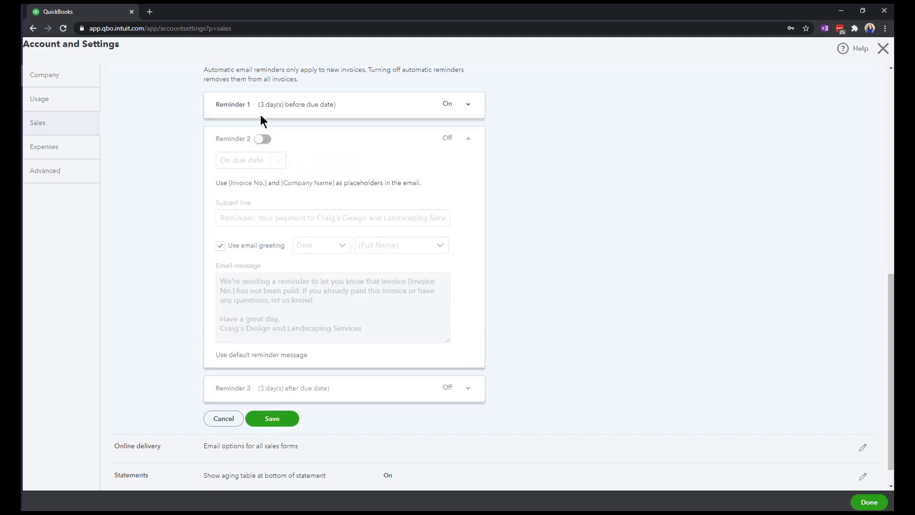
left_click(263, 139)
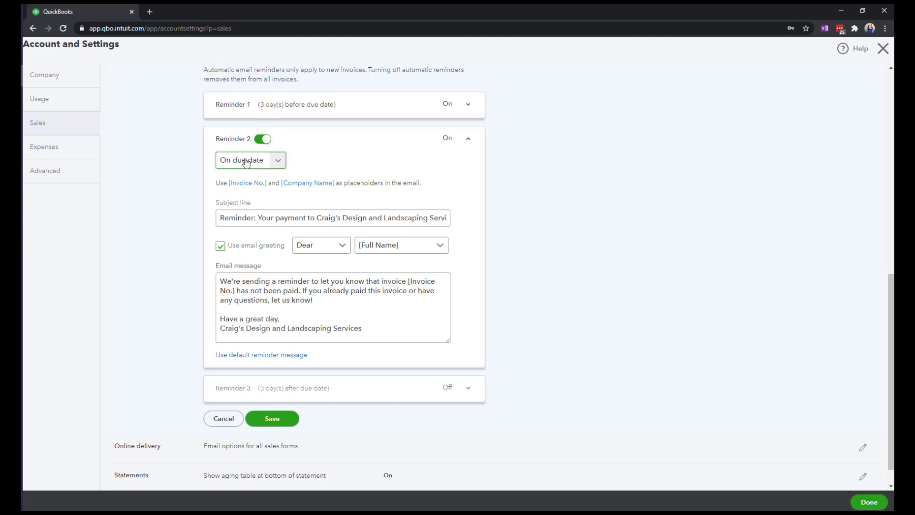
Turn on Reminder 3 and schedule it for 30 days after the due date
left_click(298, 391)
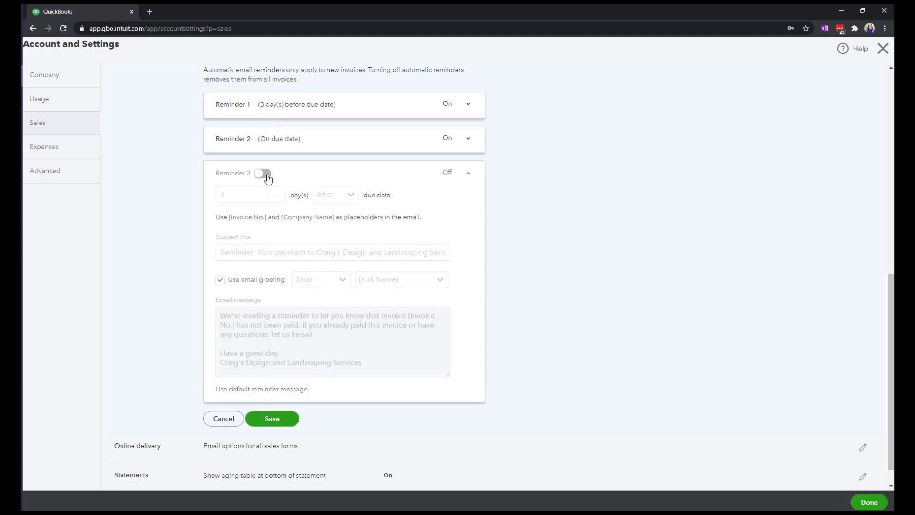
left_click(266, 176)
left_click(238, 196)
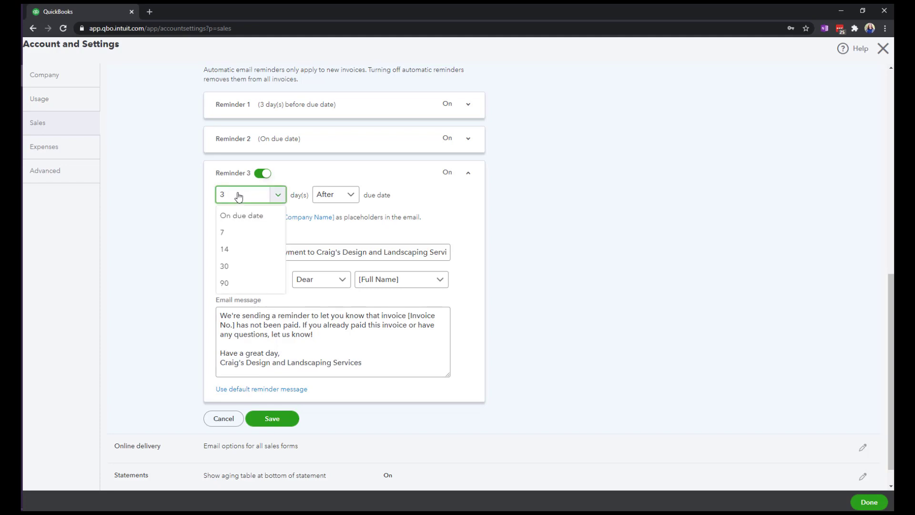
left_click(243, 267)
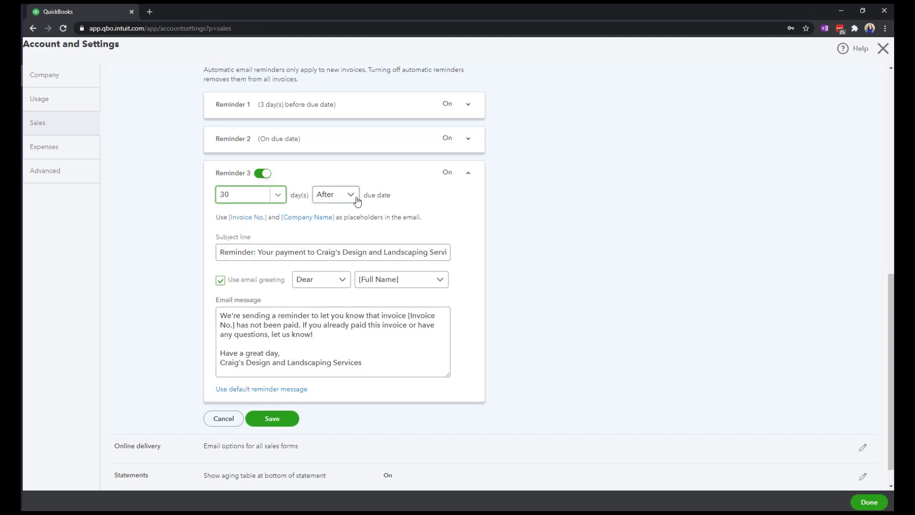
left_click(327, 344)
Review the Reminder 2 email settings and open the online delivery email options for editing
scroll(359, 395, "up", 1)
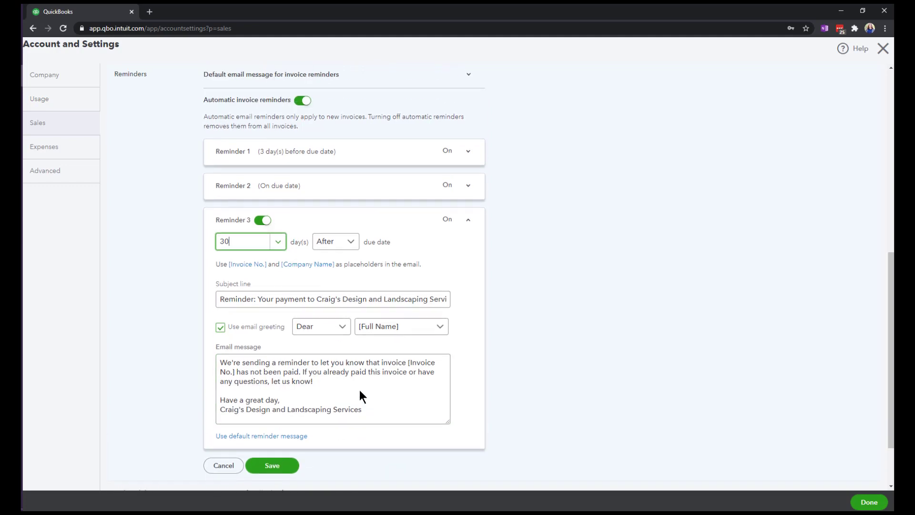
left_click(355, 186)
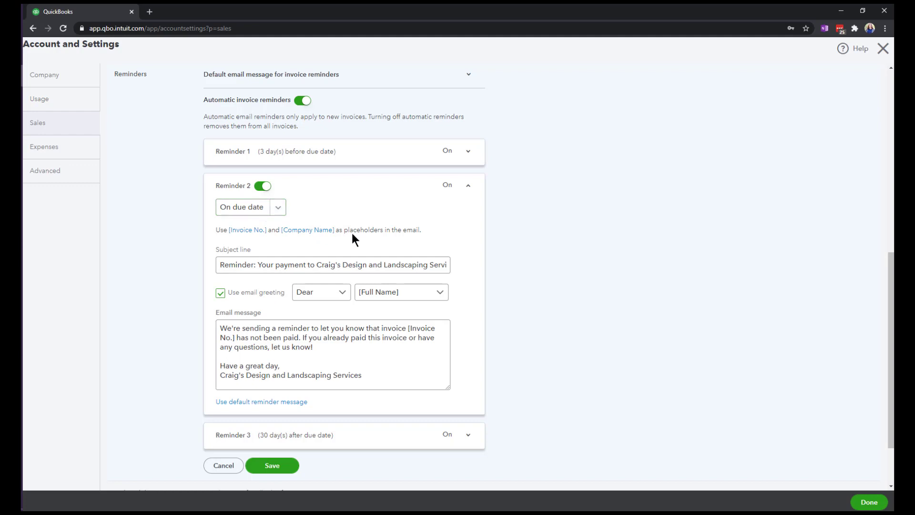
scroll(353, 239, "down", 2)
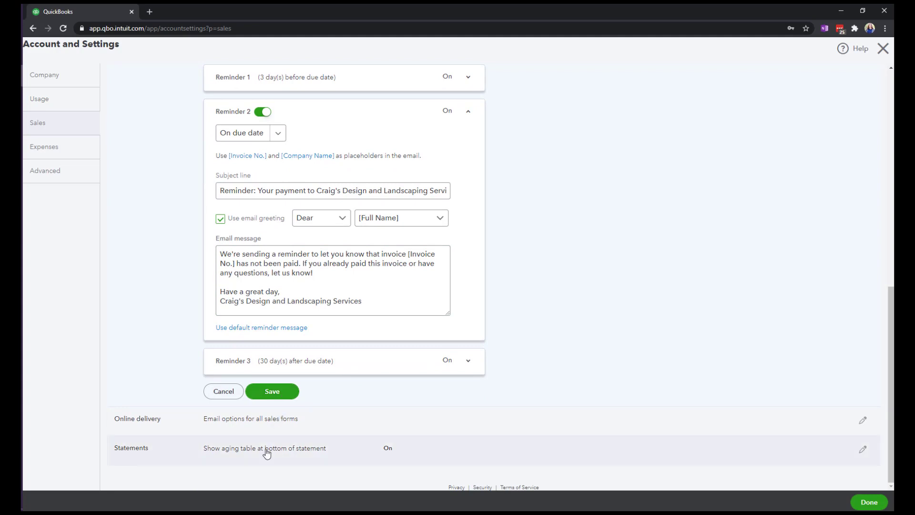
left_click(271, 423)
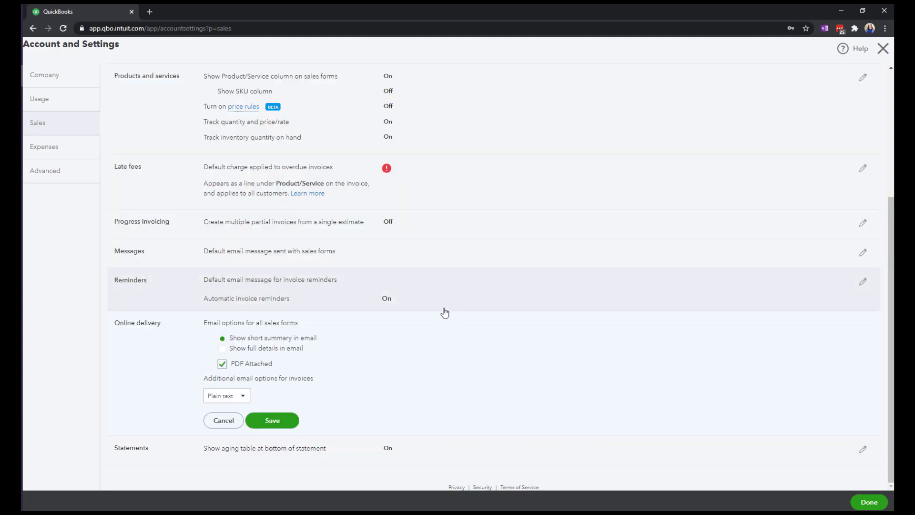